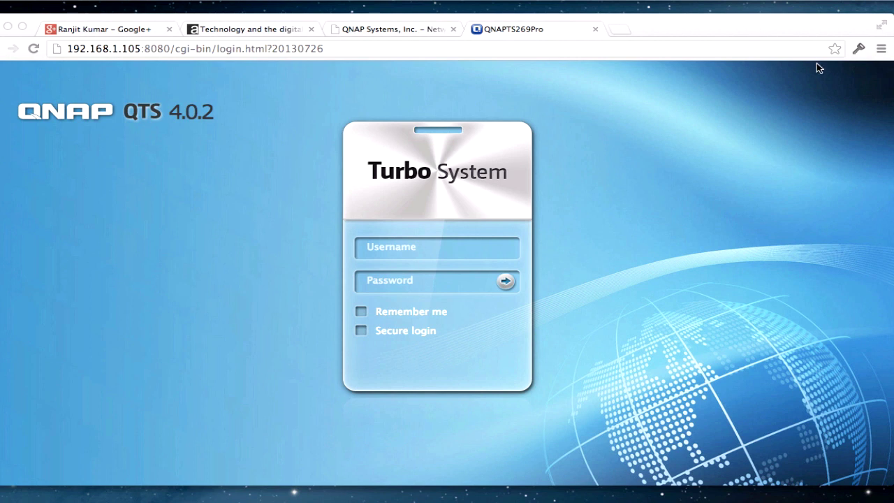
Step: Unlock the browser's password manager with the master password and log in to the QNAP NAS using the saved login
click(864, 54)
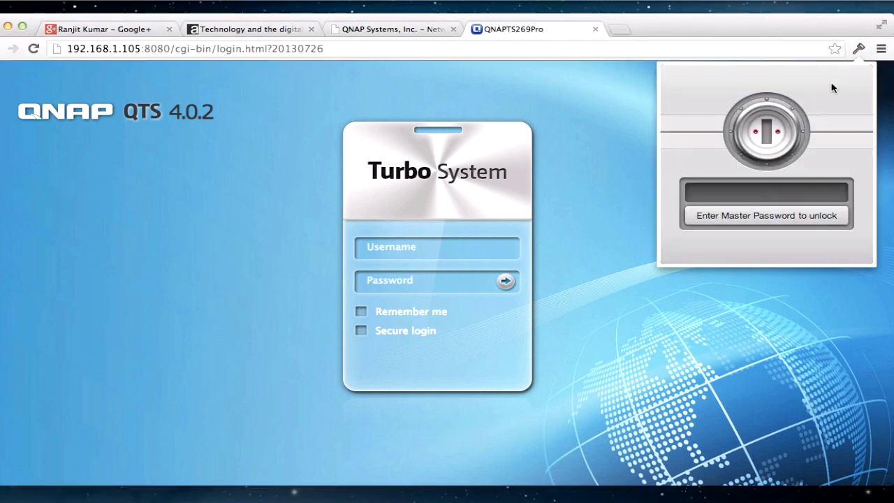
text(••••••••••••)
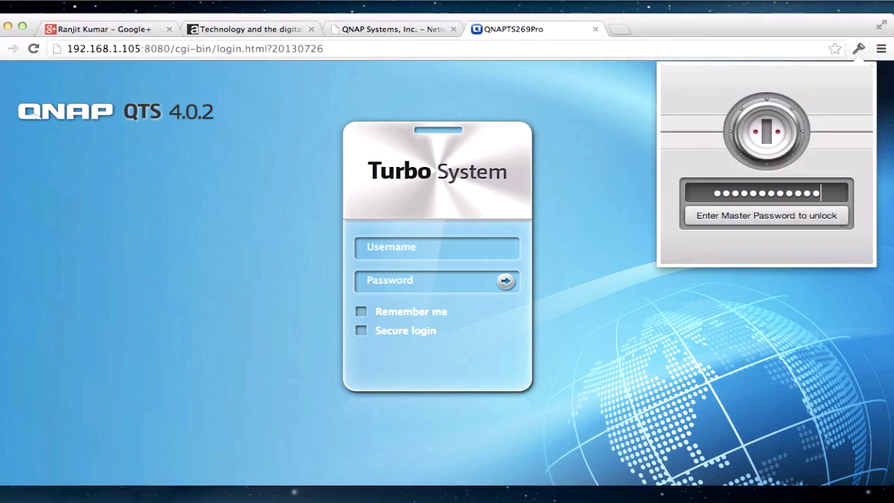
key(Return)
key(Return)
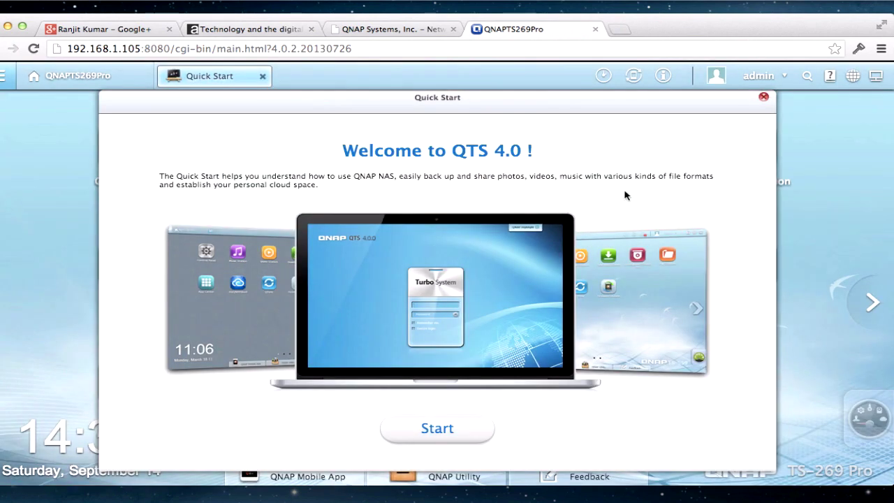
Step: Go through all pages of the Quick Start introduction, finish it, and decline showing it at the next login
click(439, 429)
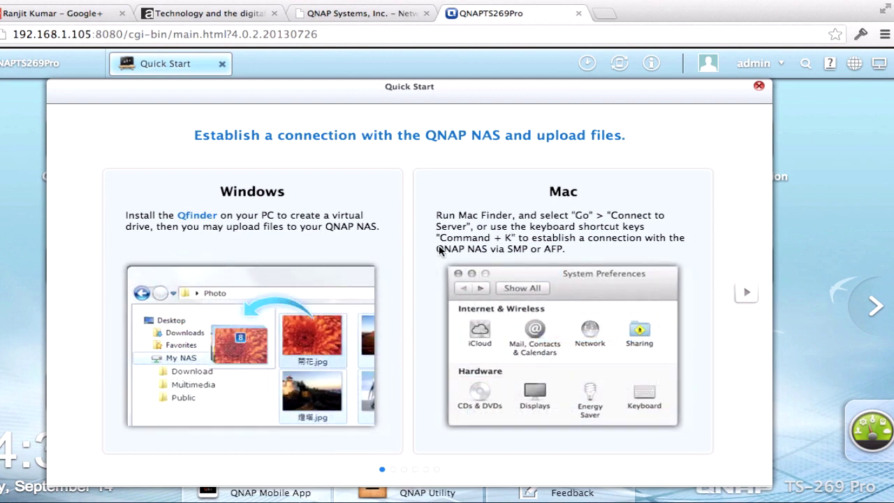
click(744, 294)
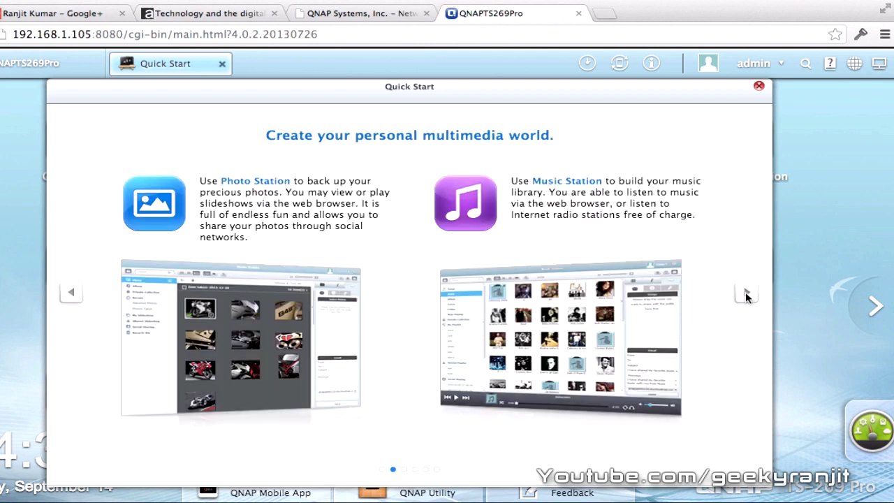
click(745, 294)
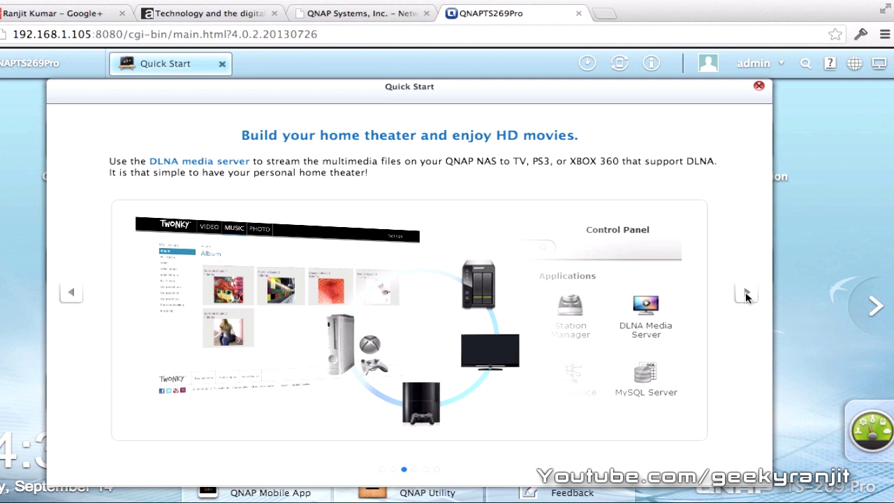
click(745, 294)
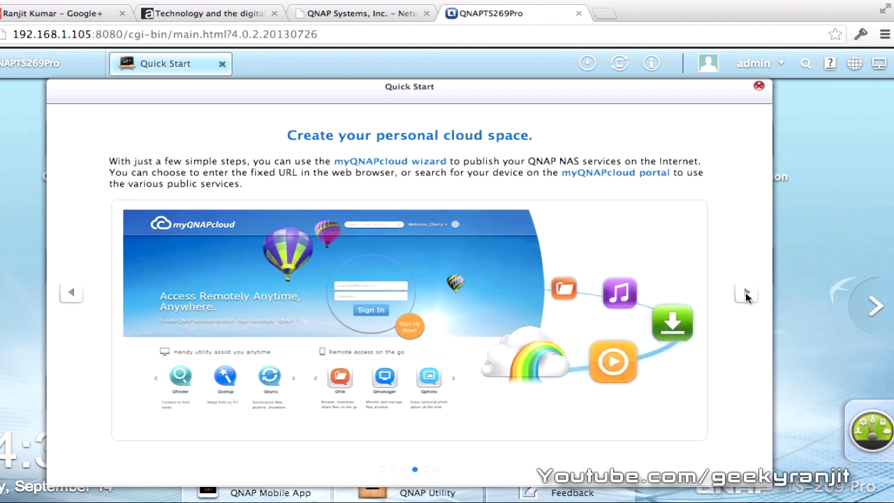
click(745, 294)
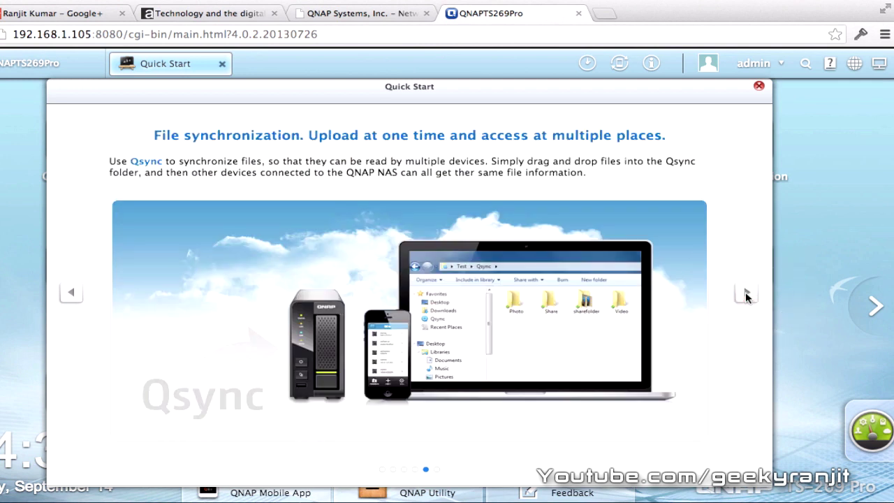
click(745, 295)
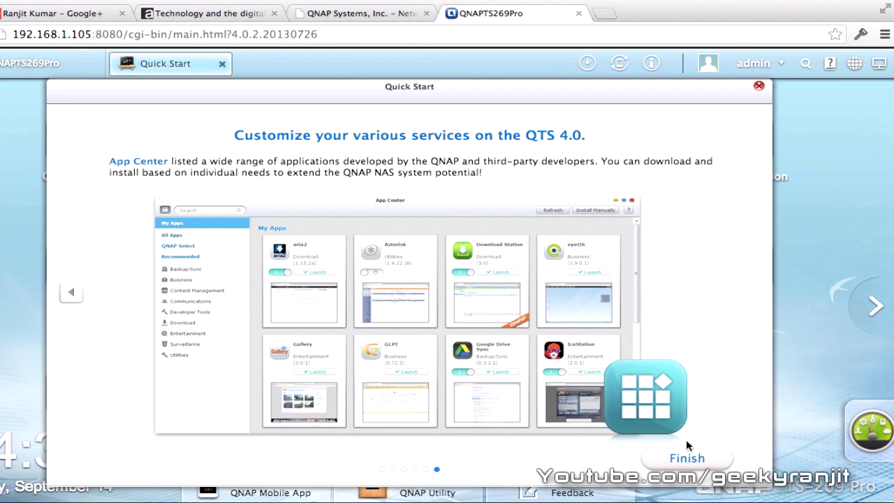
click(676, 458)
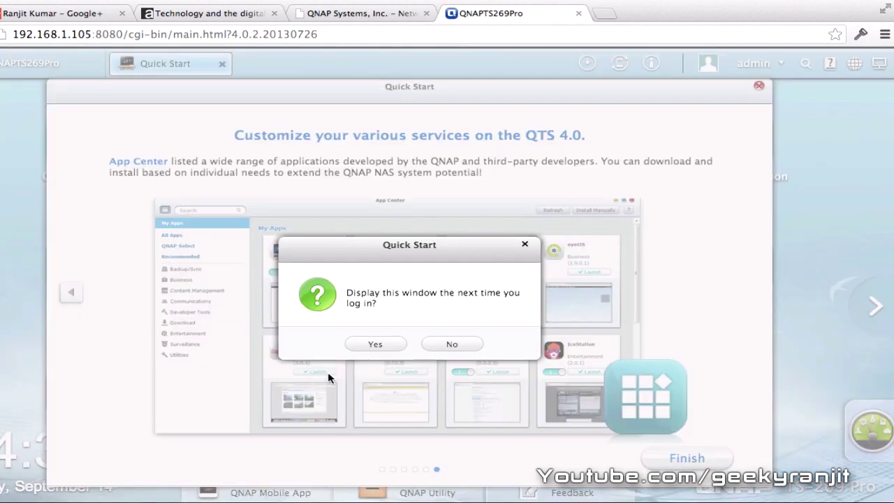
click(447, 342)
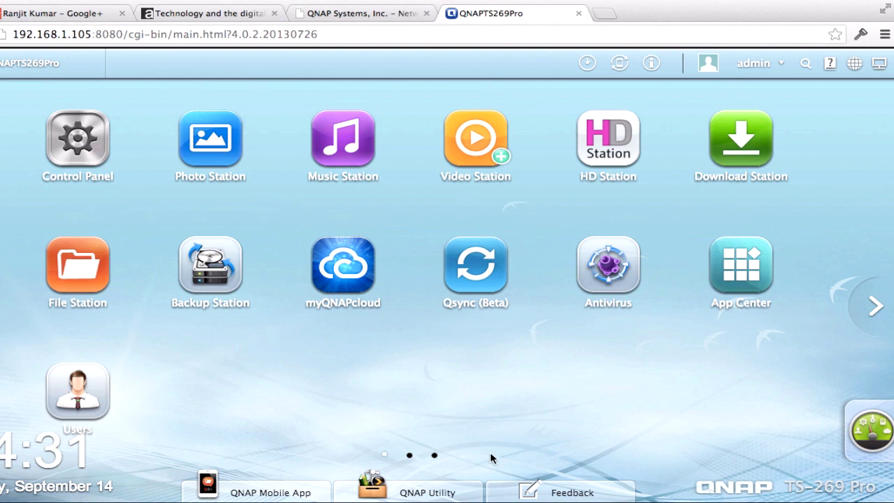
Step: Look through the other desktop pages and examine the system status in the Dashboard, closing it when done
click(409, 454)
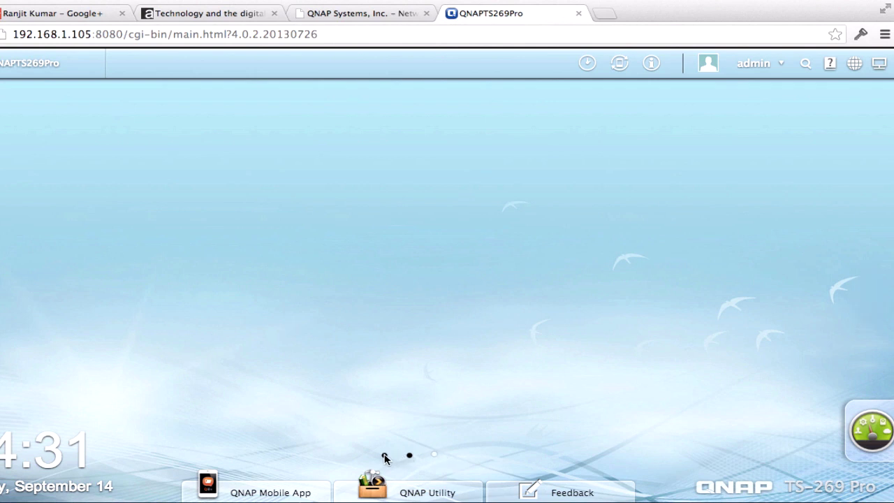
click(434, 455)
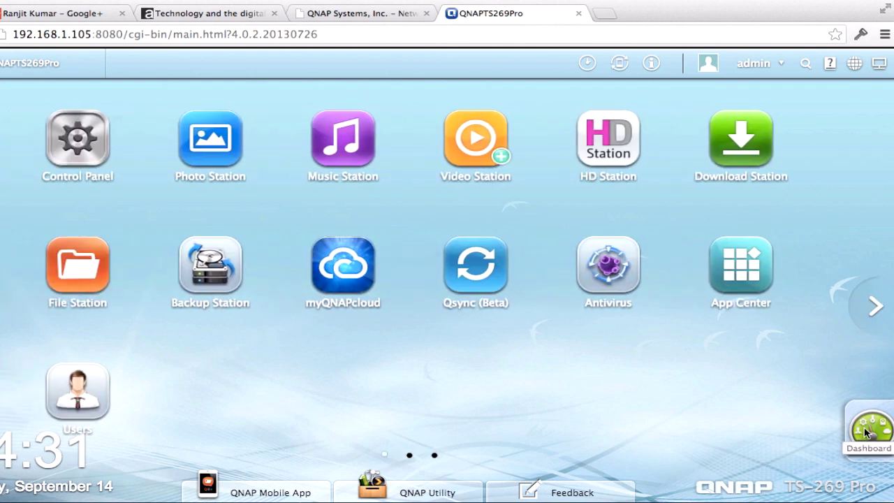
click(867, 428)
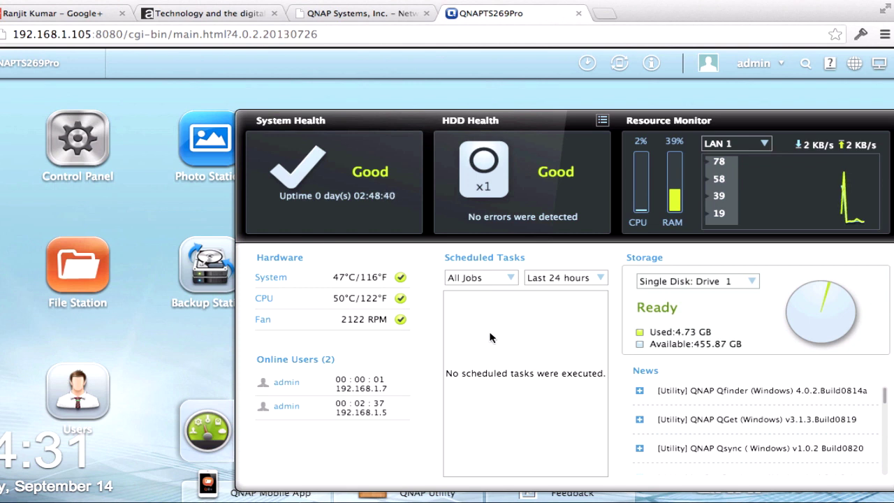
click(165, 344)
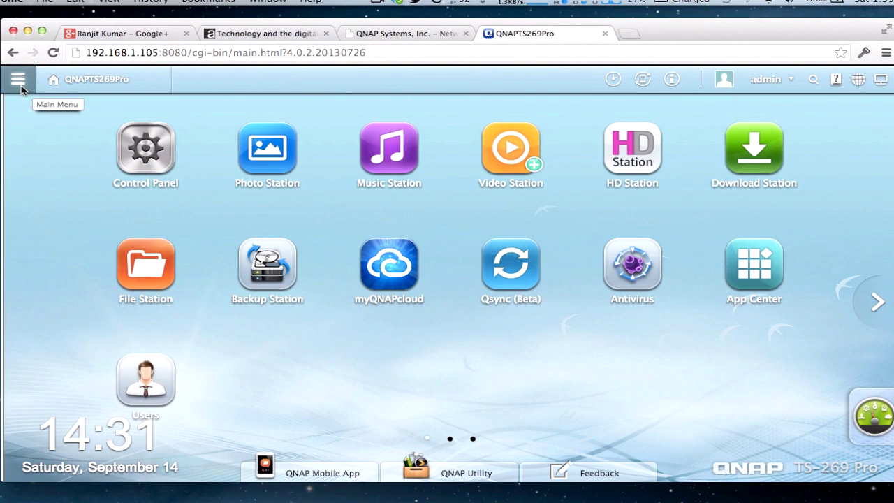
Step: Add a Quick Start shortcut to the desktop, combine it with Users into a group, and view the group's contents
click(19, 79)
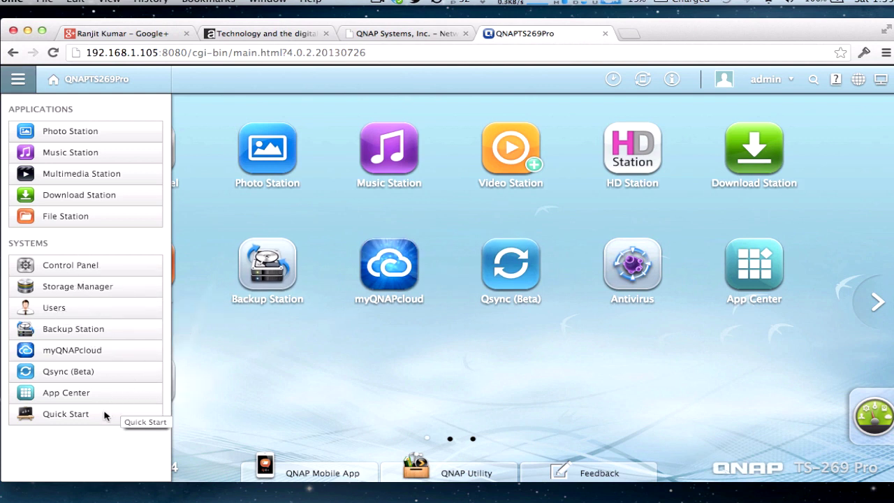
drag(100, 417, 353, 343)
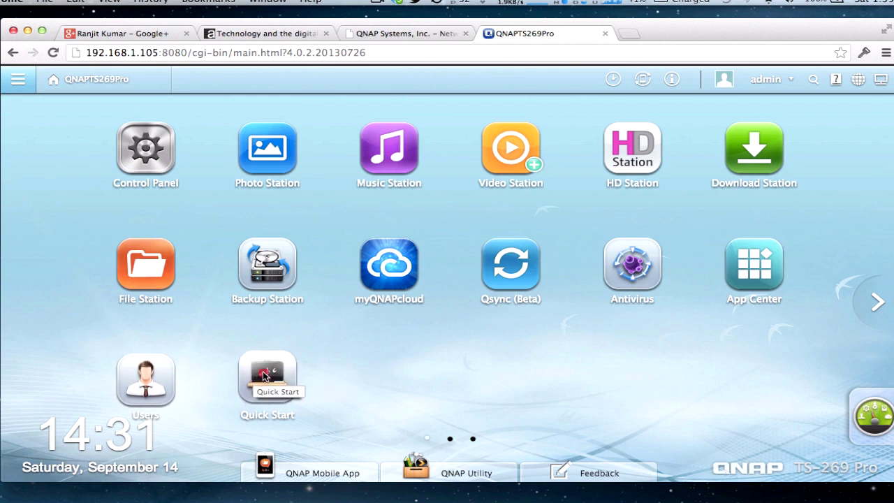
drag(263, 376, 185, 402)
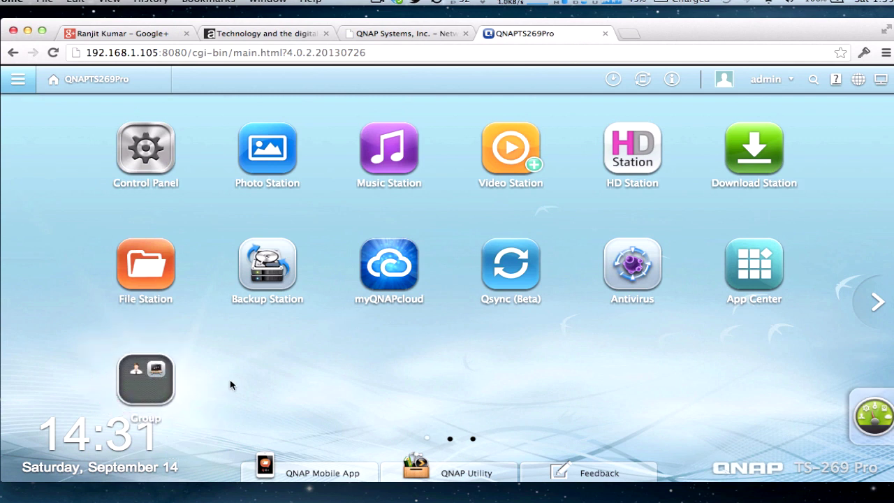
click(138, 374)
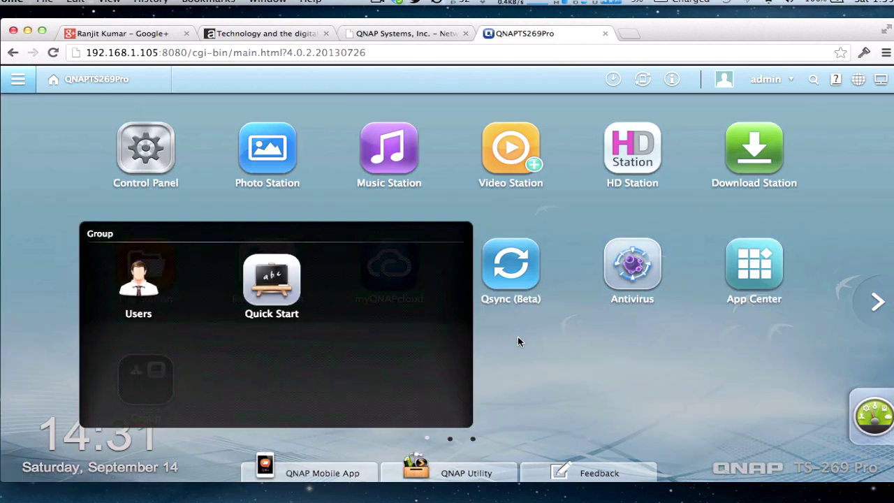
click(517, 341)
Step: Move Quick Start out of the group and remove its shortcut from the desktop
click(141, 377)
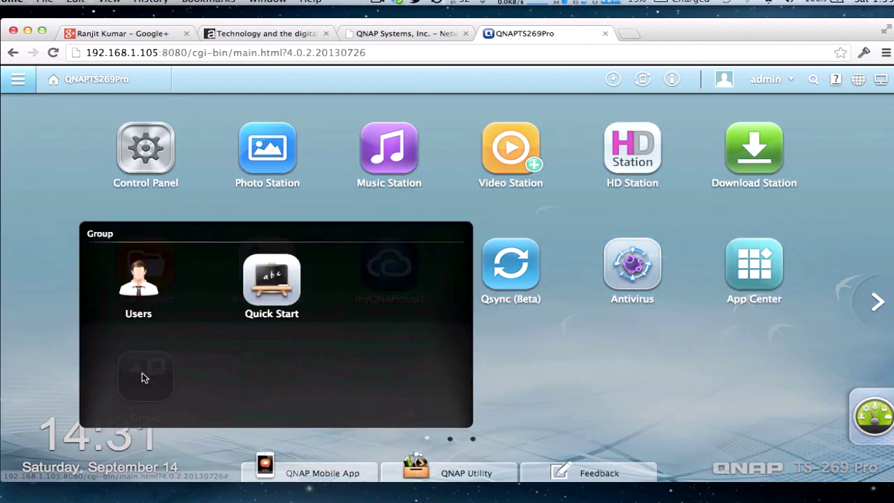
drag(270, 281, 515, 339)
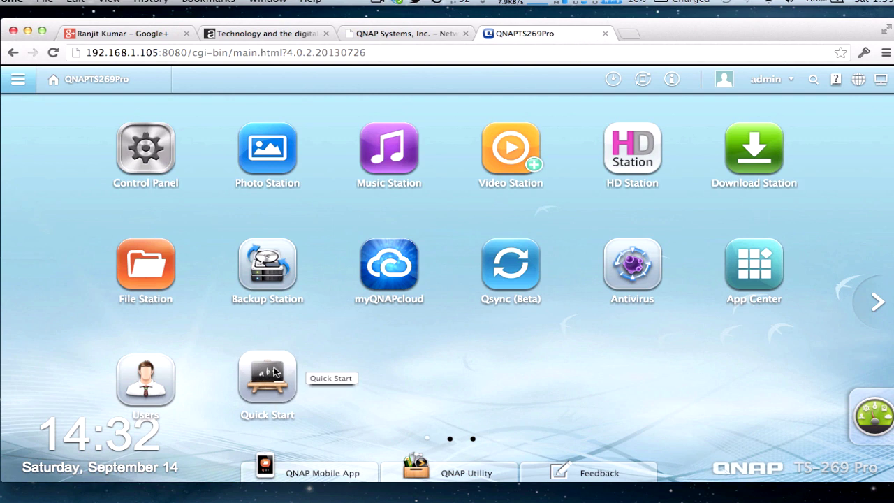
right_click(273, 371)
click(308, 392)
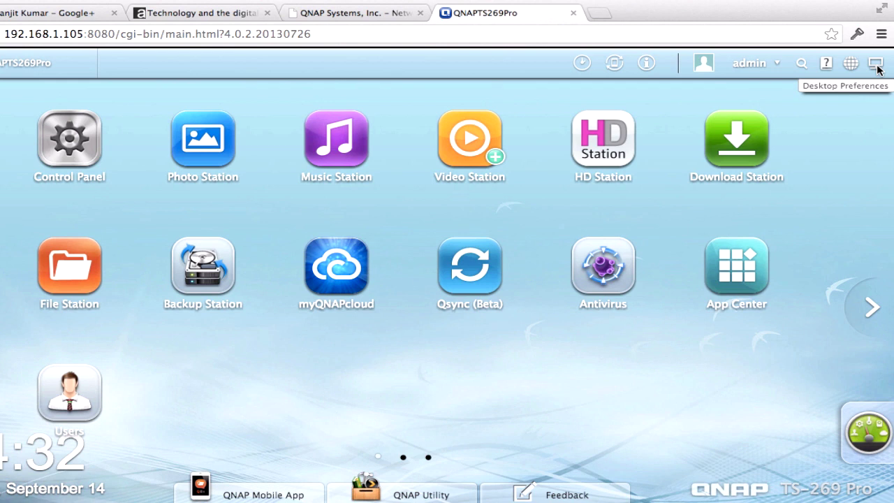
Step: Show the desktop icons as Detailed Thumbnails, restore Small Thumbnails, and check the remaining desktop preferences
click(876, 65)
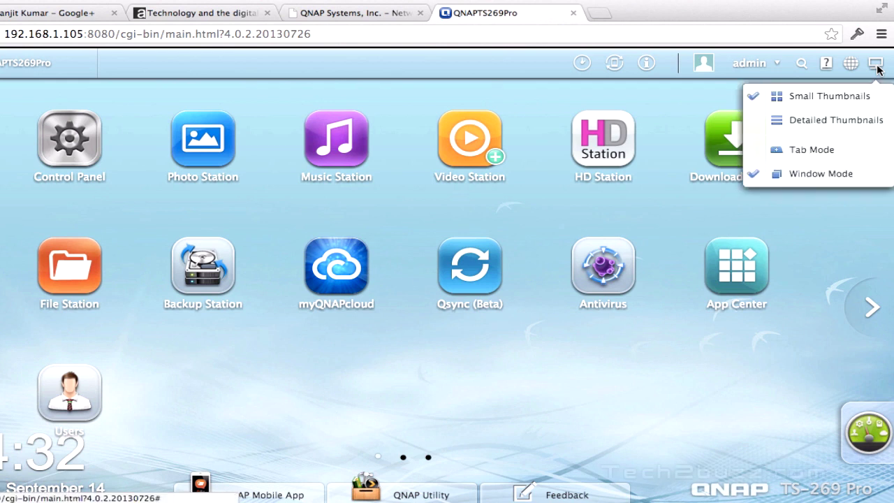
click(812, 123)
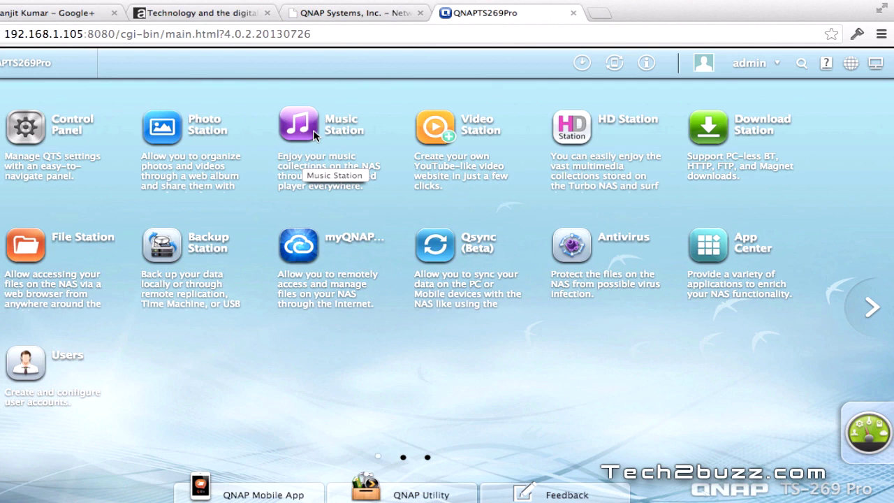
click(875, 64)
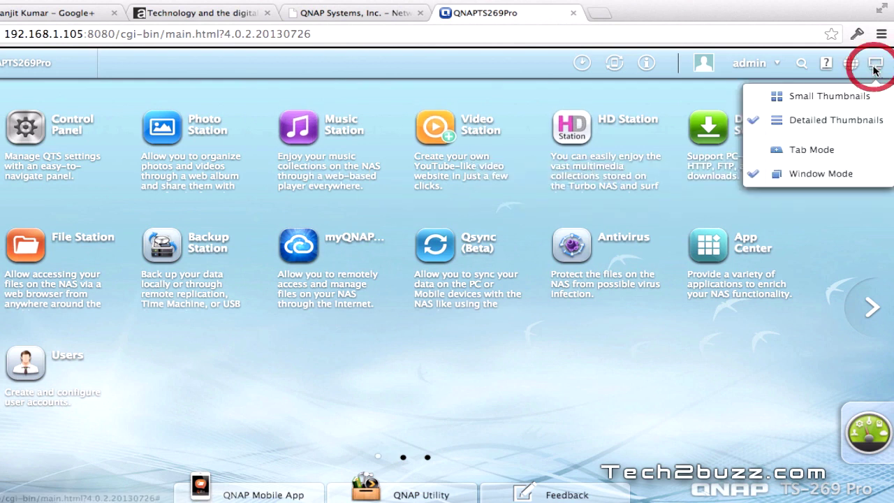
click(825, 95)
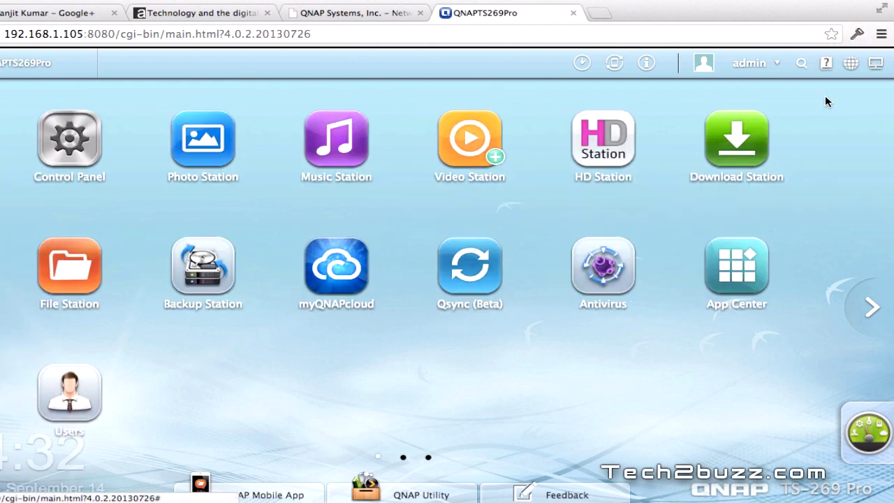
click(875, 64)
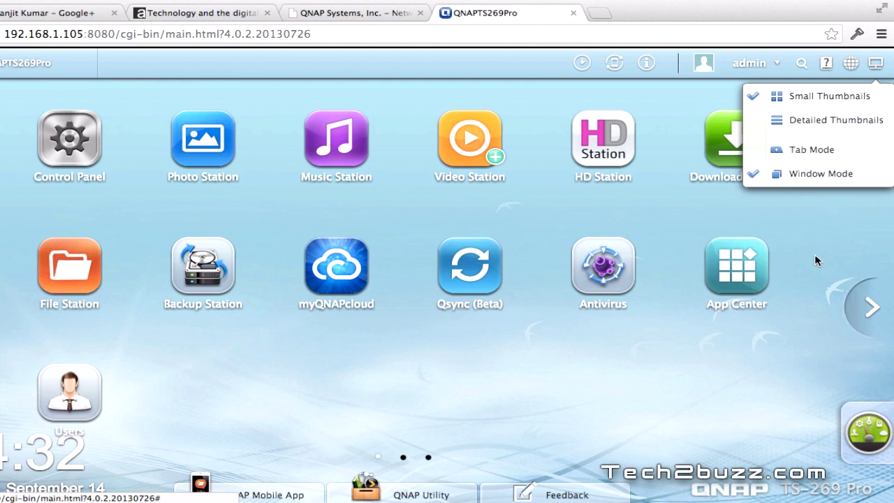
click(724, 335)
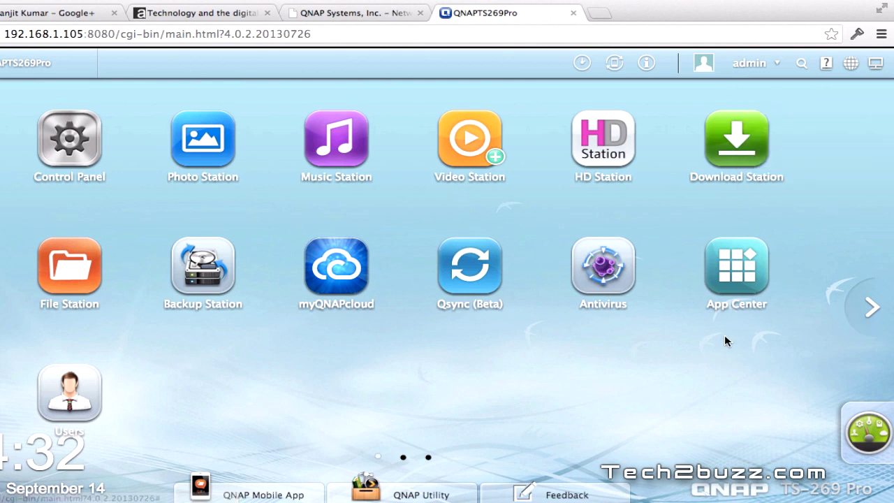
Step: Examine the desktop's help resources, search, admin account options, event notifications and external device list
click(825, 65)
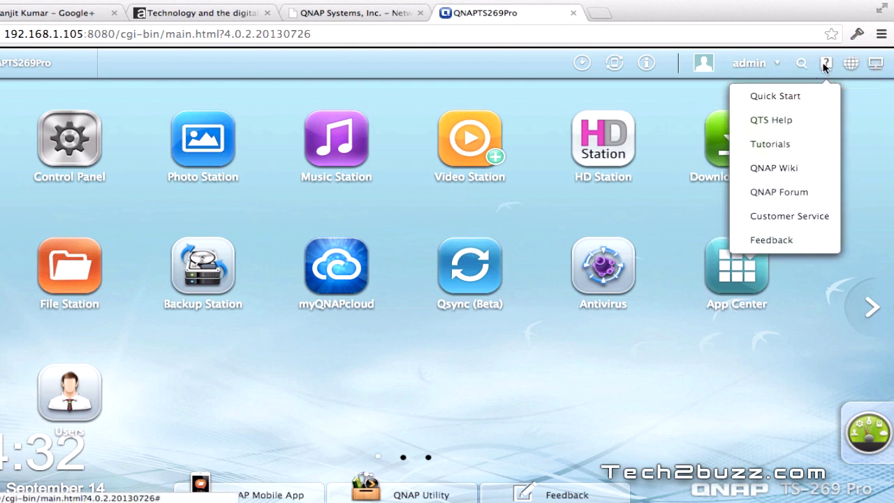
click(801, 64)
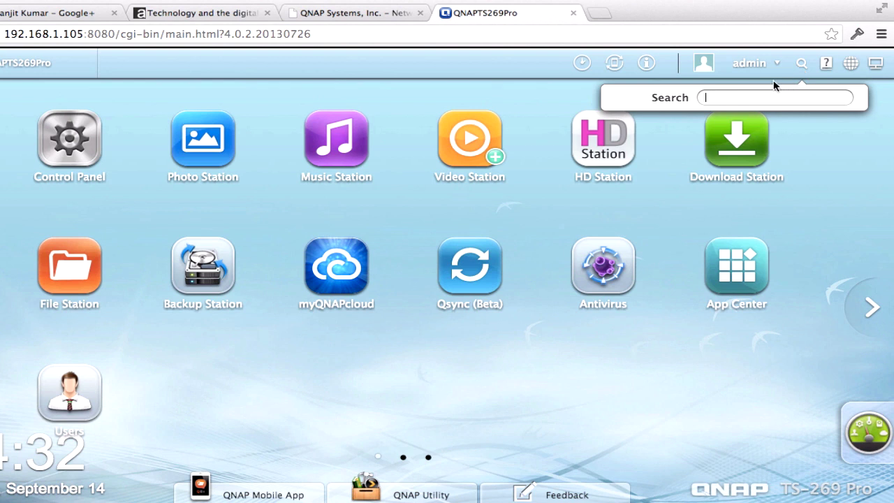
click(742, 64)
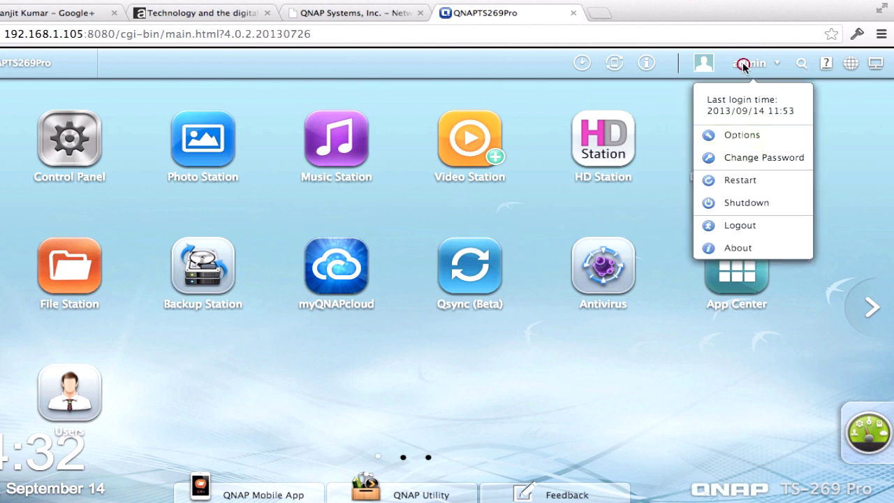
click(648, 65)
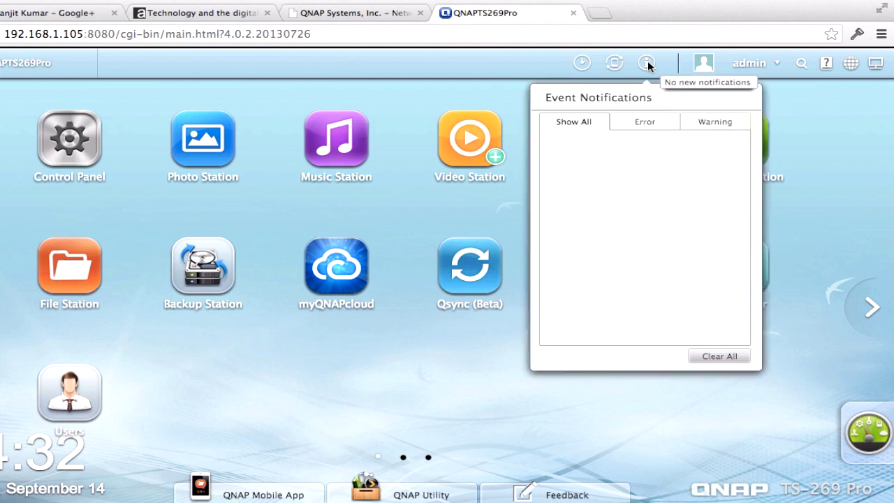
click(648, 65)
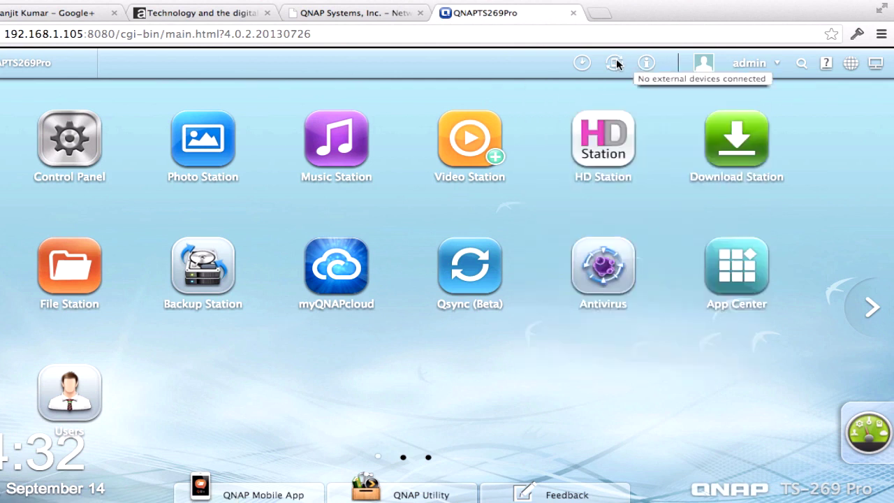
click(615, 64)
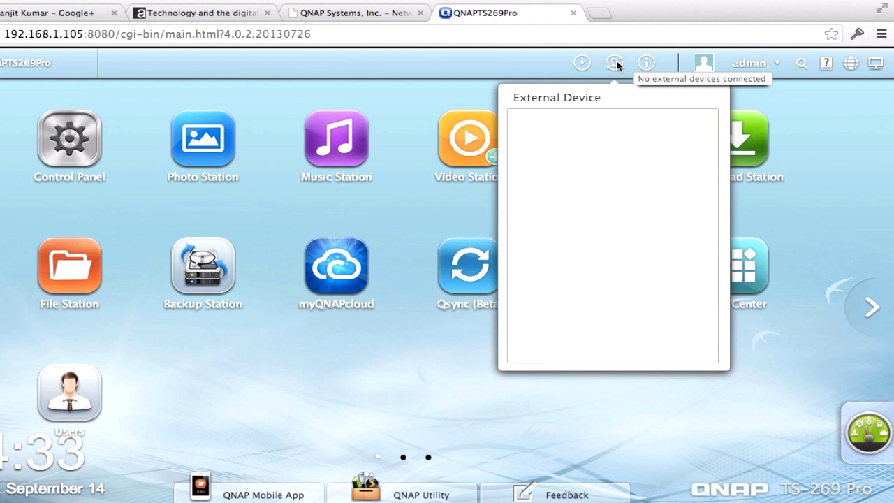
click(616, 64)
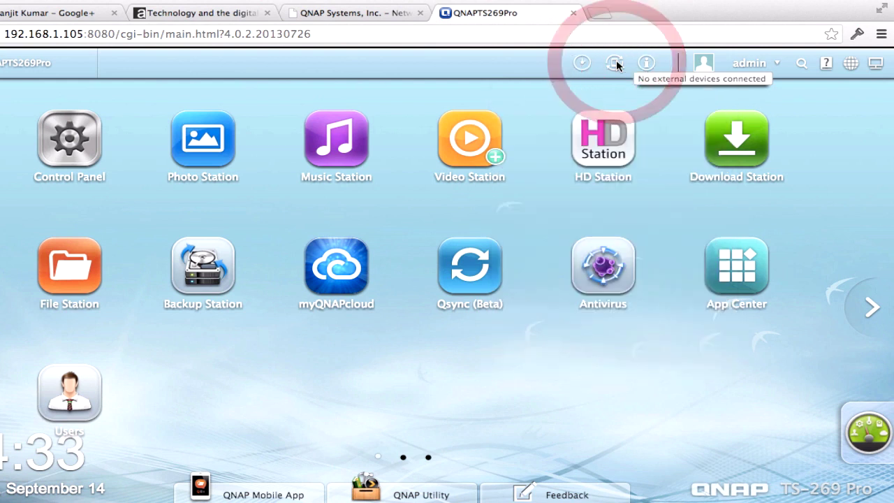
click(615, 63)
click(615, 63)
click(615, 63)
click(615, 64)
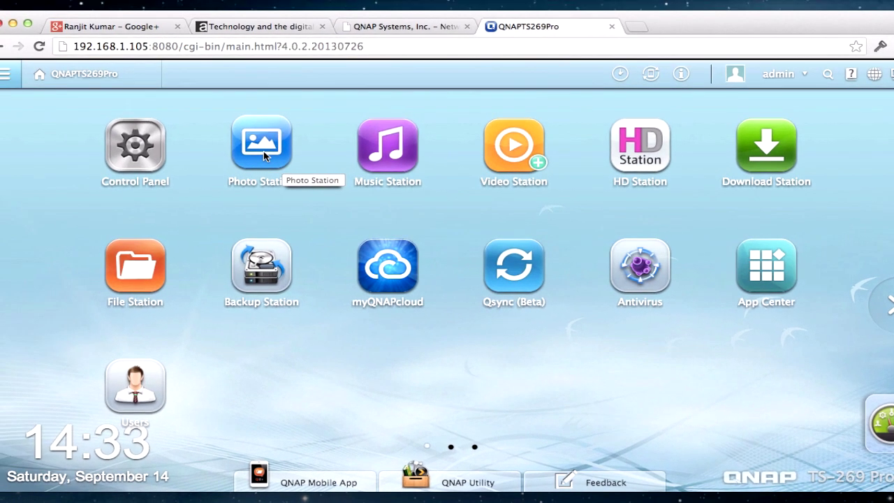
Step: Open Photo Station, show the desktop, switch between the Photo Station and online help windows, and close both
click(263, 152)
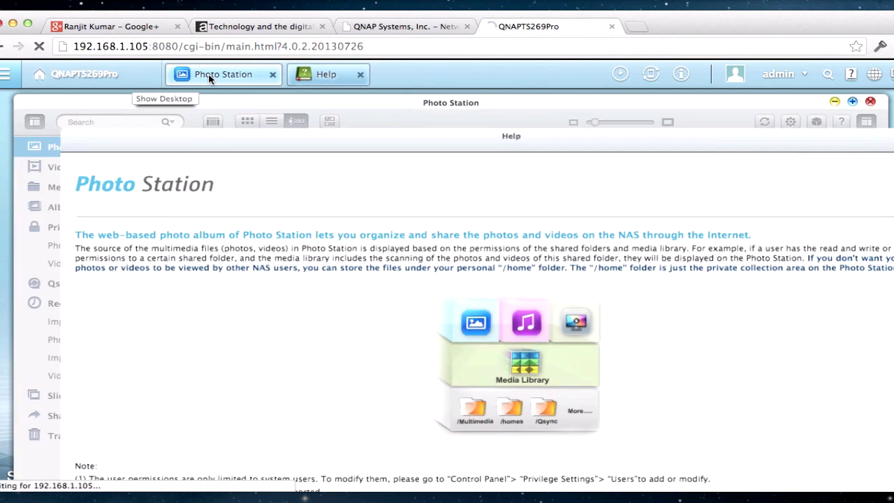
click(102, 70)
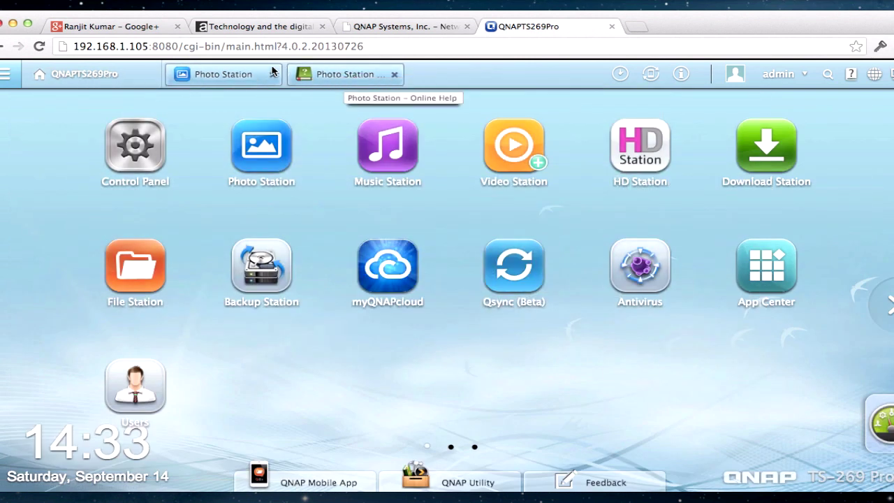
click(362, 74)
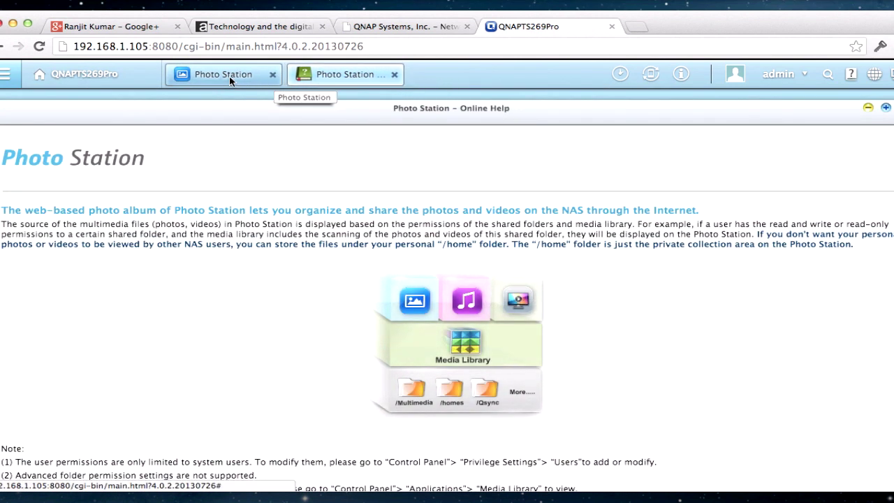
click(228, 77)
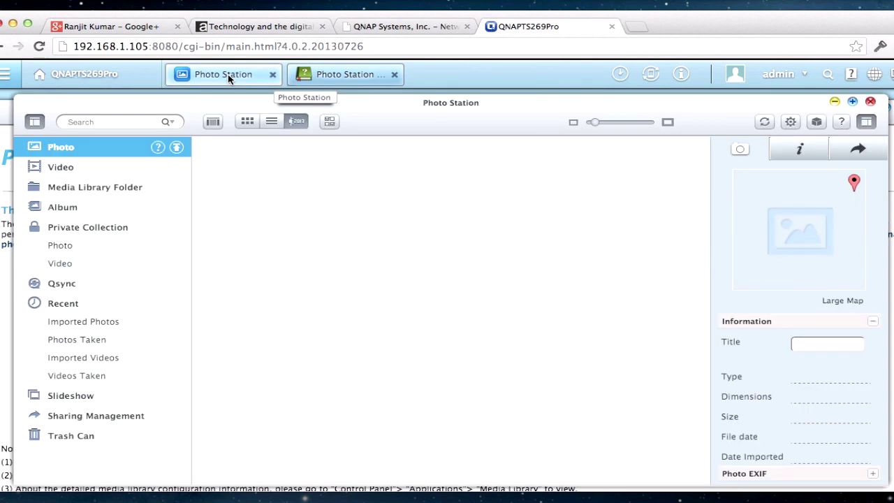
click(870, 101)
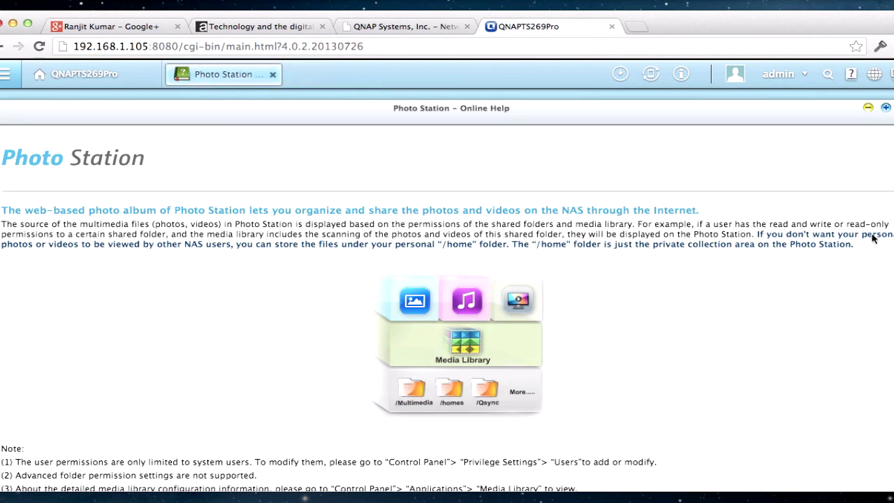
click(893, 106)
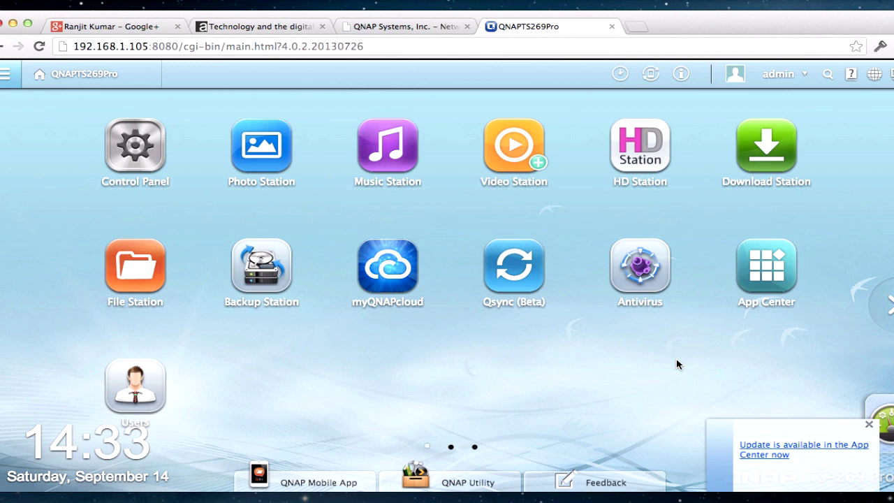
Step: Browse the App Center's installed apps and categories, and update Photo Station to the newer version
click(772, 272)
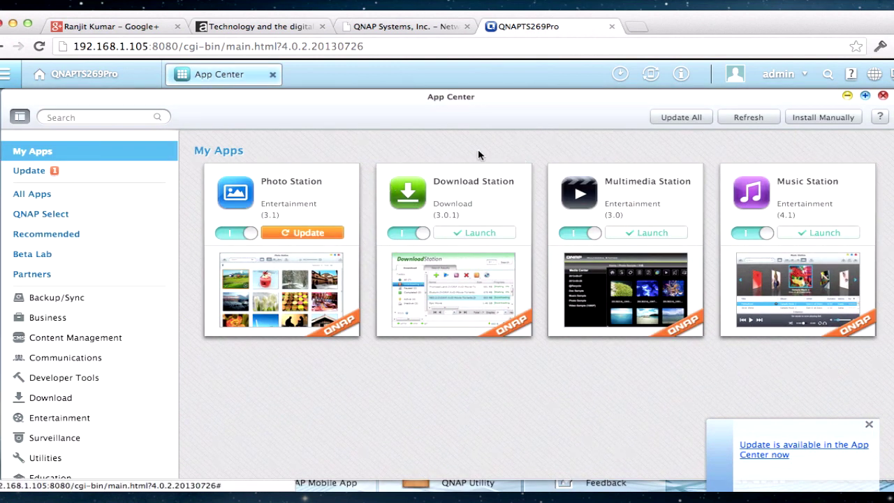
scroll(112, 246, down, 1)
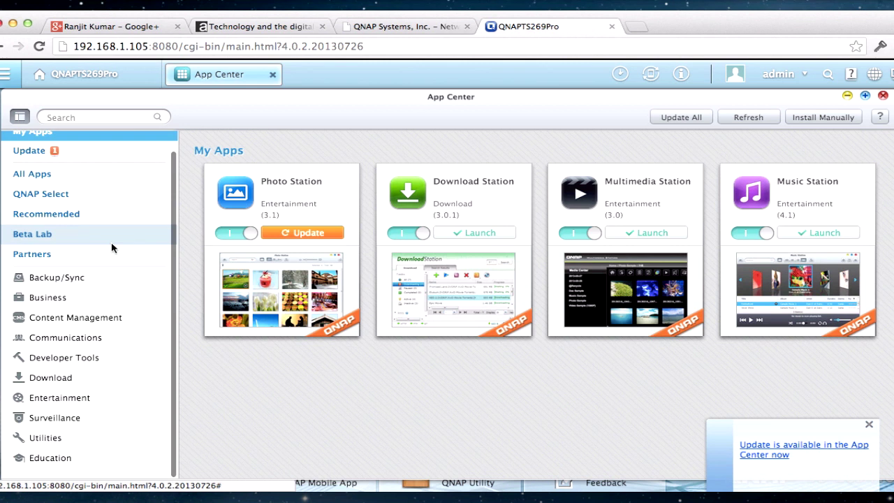
scroll(111, 247, up, 1)
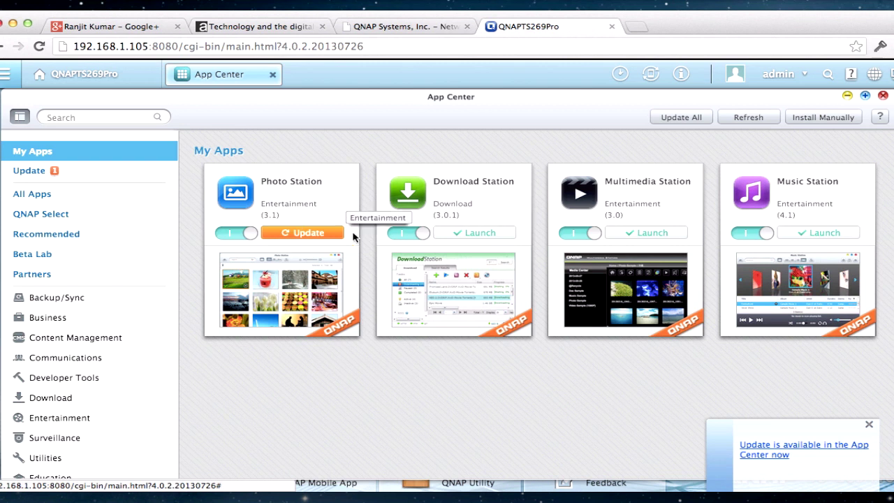
click(291, 230)
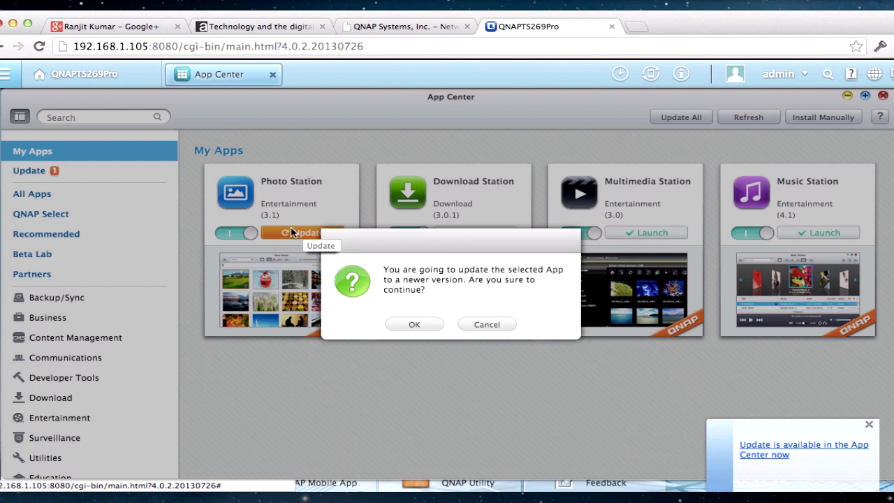
click(403, 326)
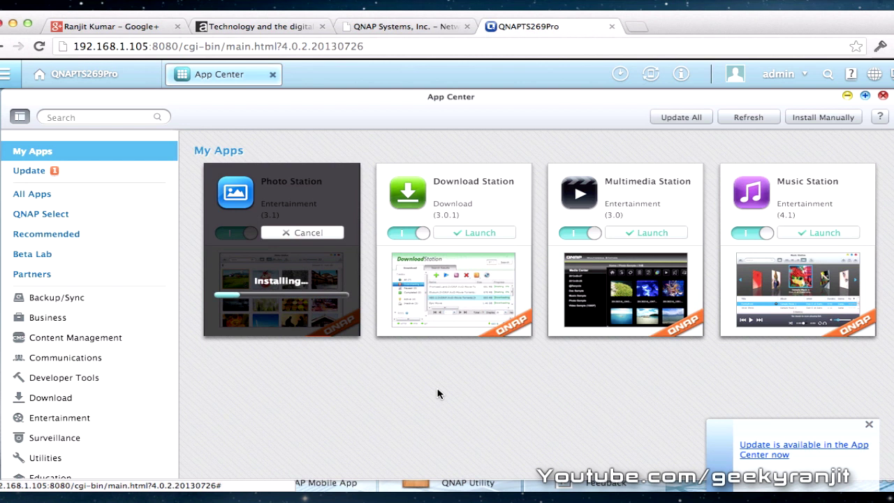
Step: Open the Control Panel and examine the Storage Manager's volume overview and HDD SMART summary for Disk 1
click(20, 76)
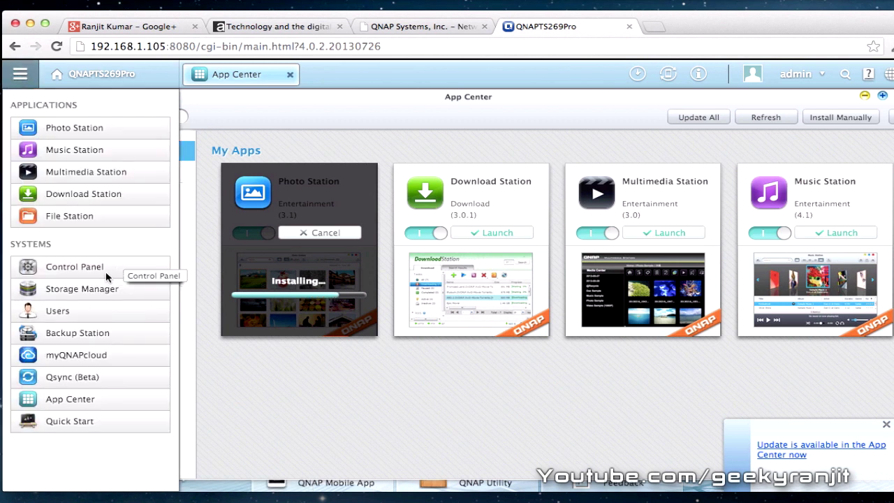
click(107, 277)
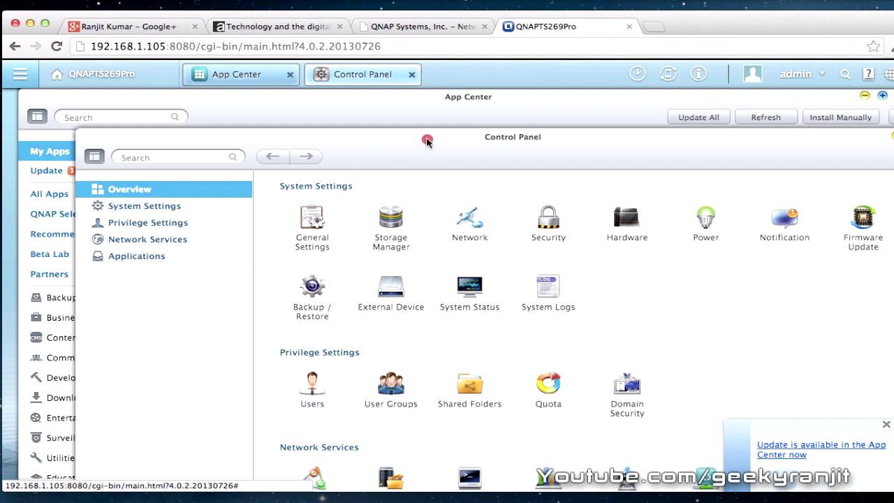
drag(427, 141, 393, 114)
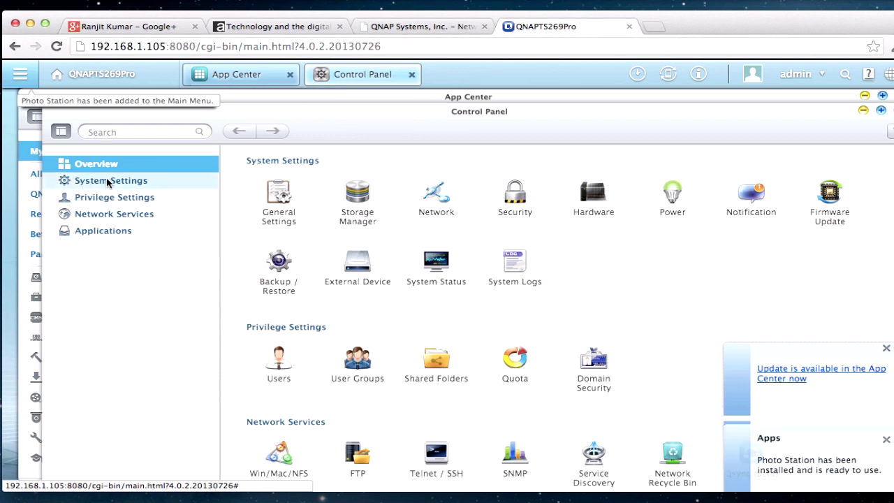
click(353, 221)
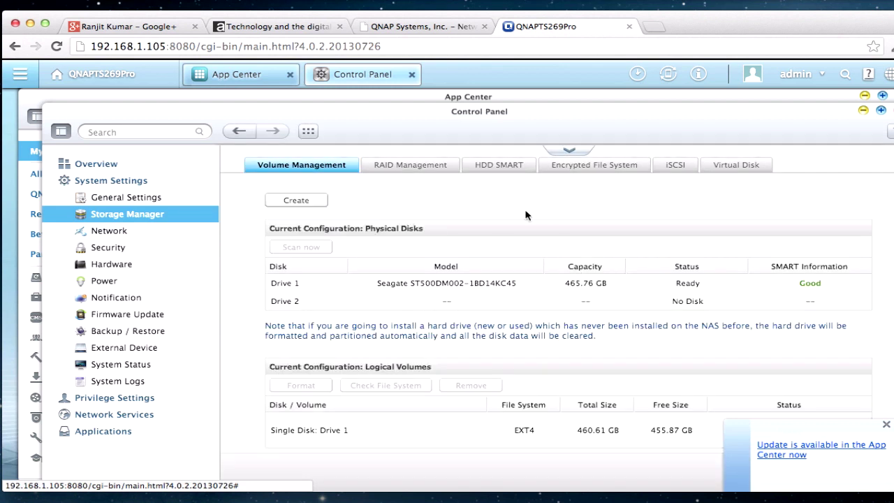
click(508, 166)
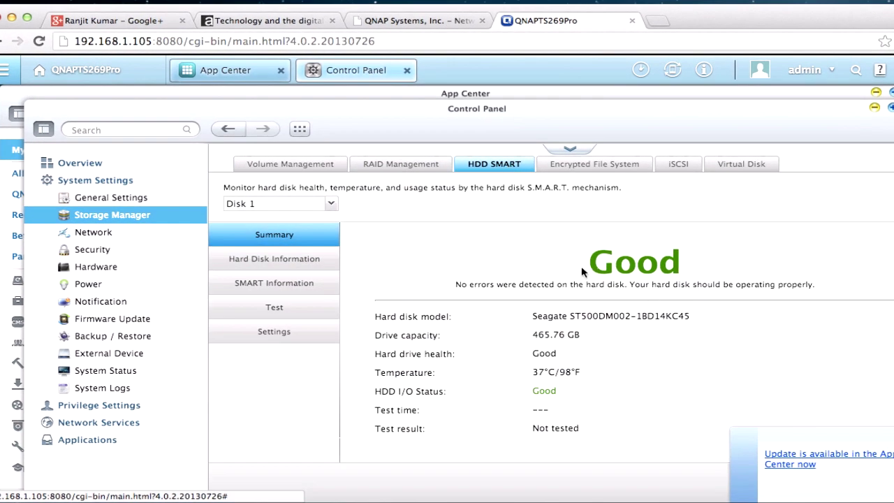
Step: Review the Power and Hardware system settings, and close the Control Panel and App Center
click(105, 283)
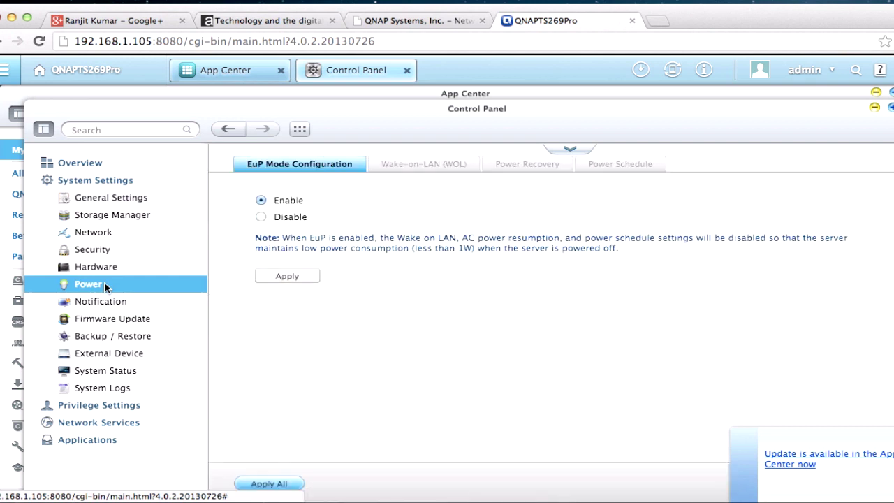
click(97, 268)
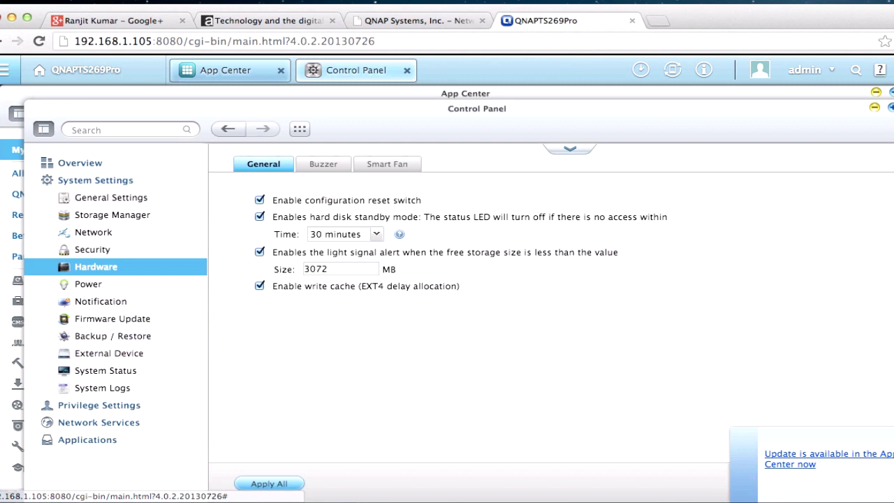
click(891, 107)
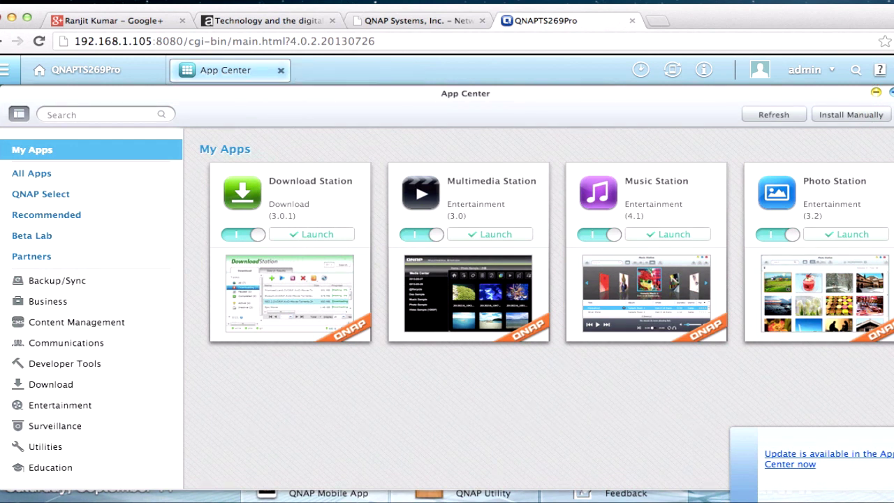
click(887, 91)
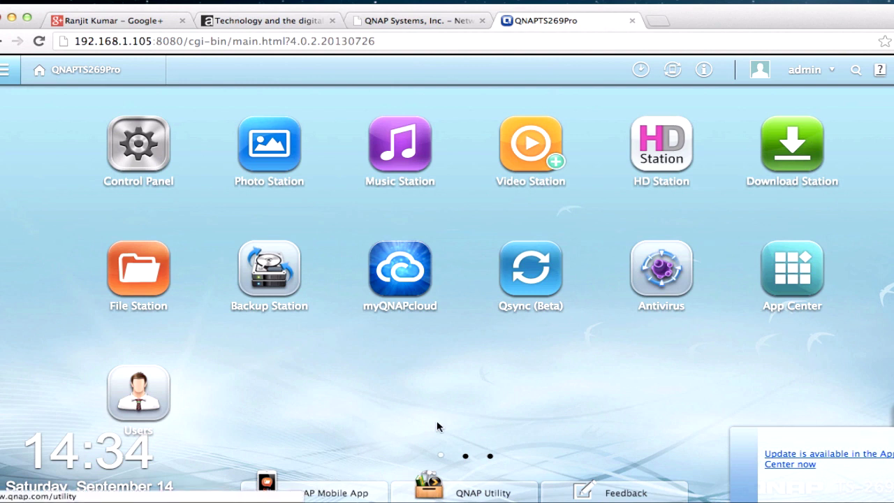
Step: View the QNAP website's mobile apps page and look through its utilities page
click(343, 492)
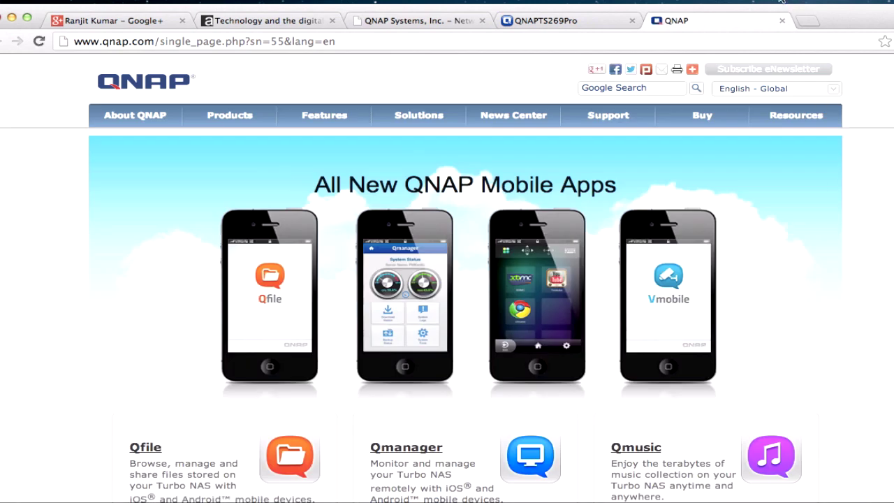
click(782, 21)
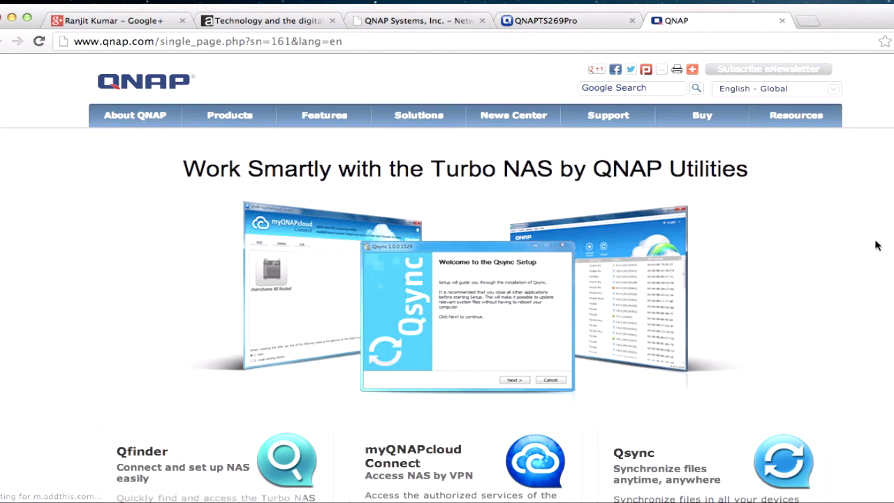
scroll(886, 190, down, 5)
scroll(888, 192, up, 5)
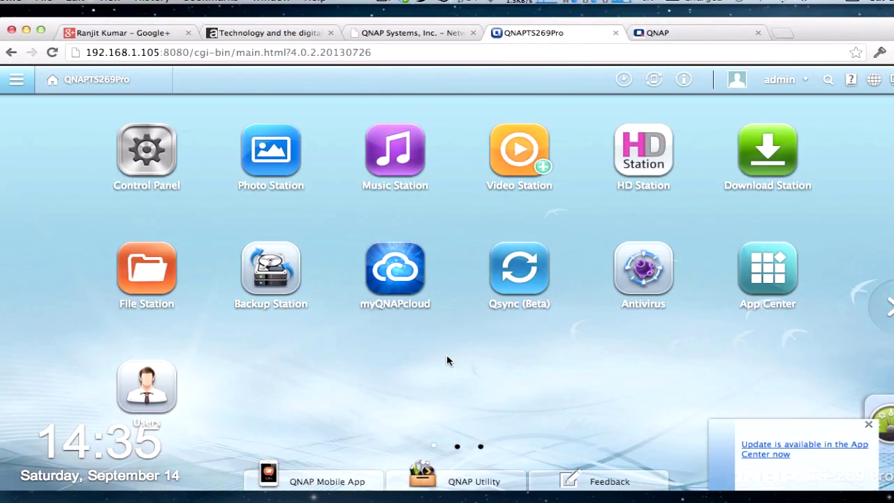
Step: Review the main menu's applications and systems list, view the second desktop page, and return to the first
click(26, 89)
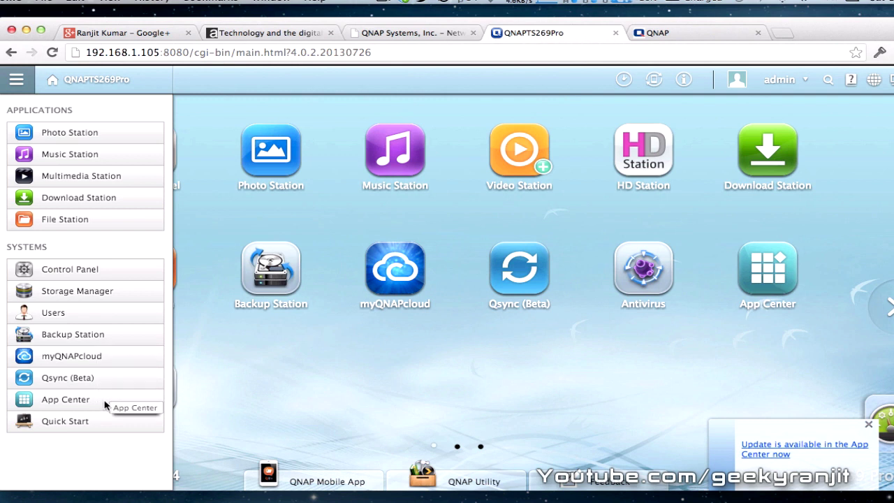
click(278, 410)
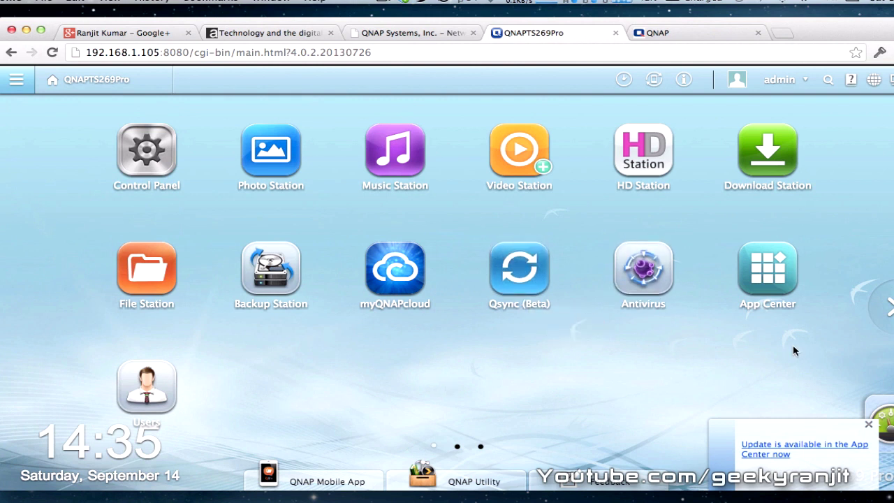
click(886, 306)
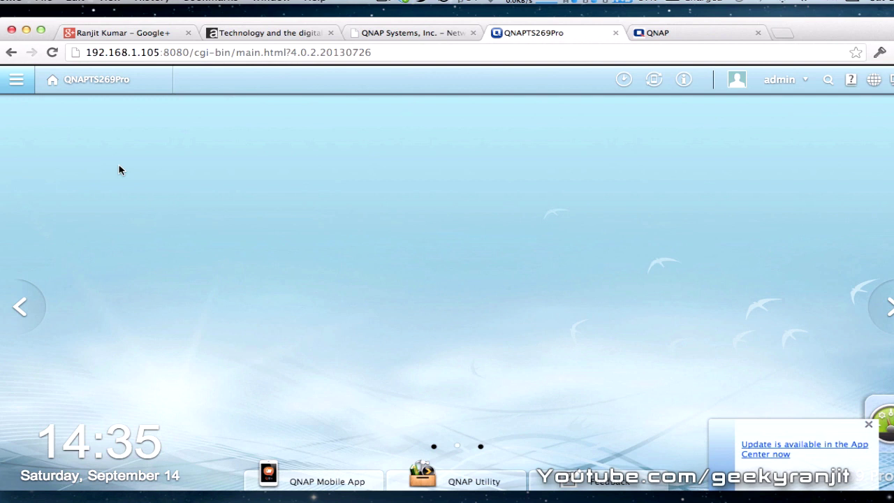
click(21, 305)
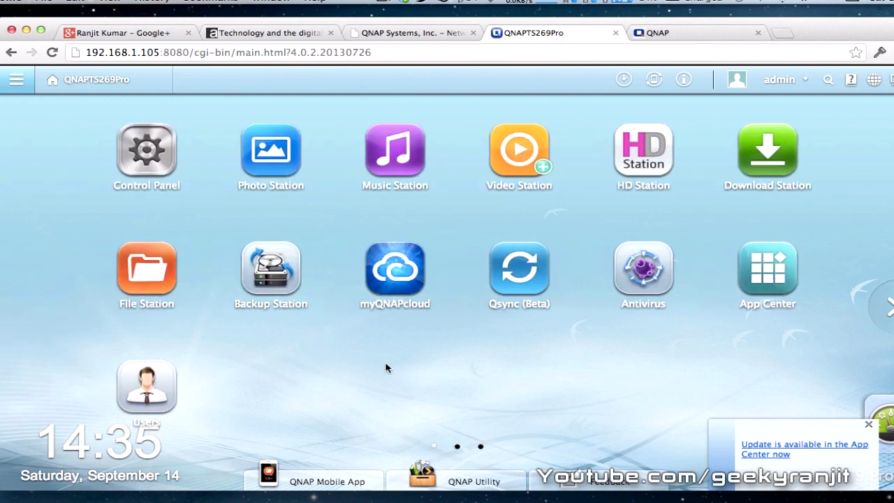